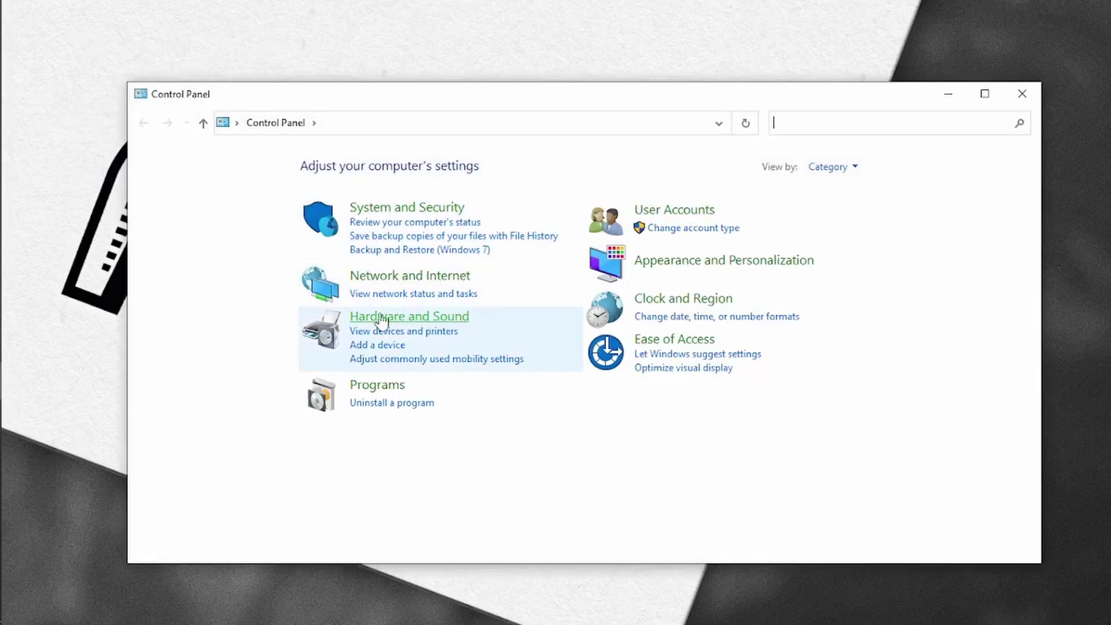
# - Open the Sound dialog from Hardware and Sound to list the playback devices
pyautogui.click(417, 319)
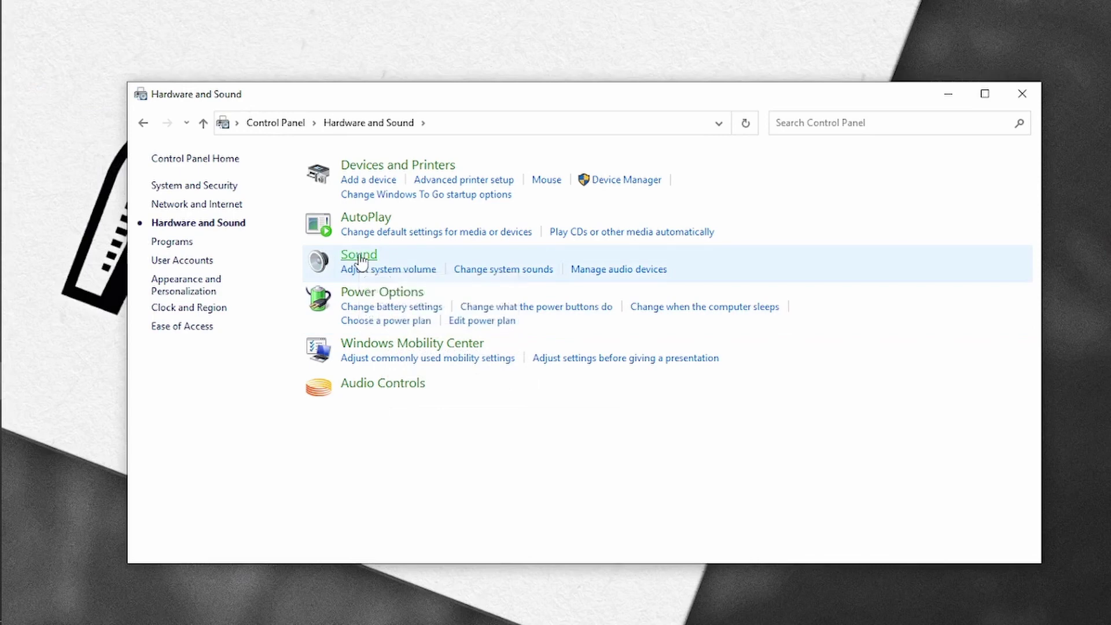
pyautogui.click(361, 259)
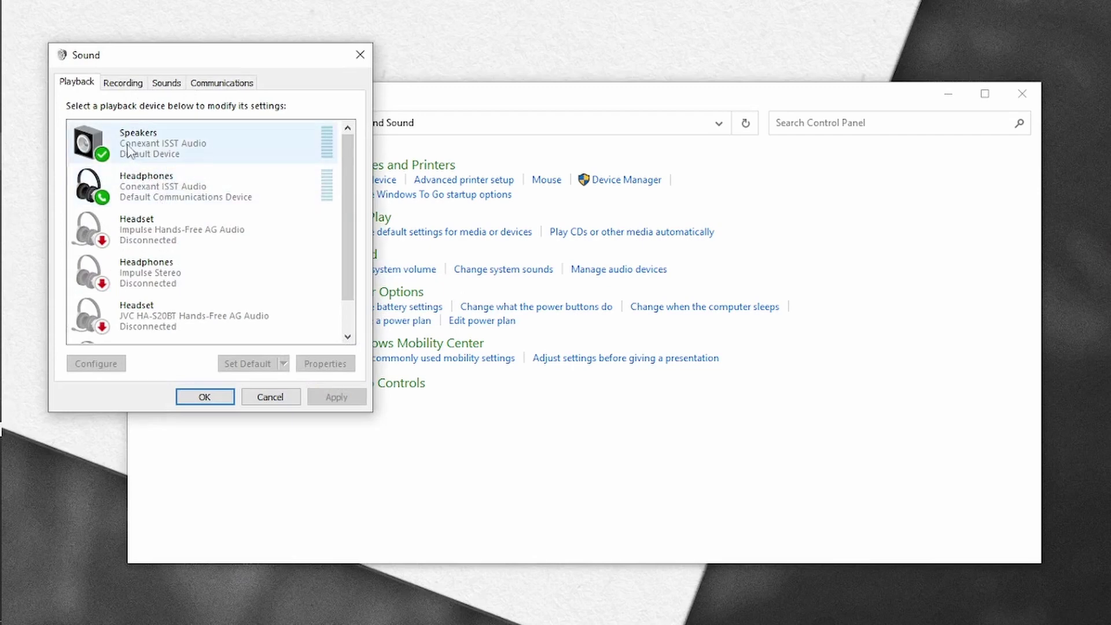
# - Open the External Microphone's Properties from the Recording devices list
pyautogui.click(124, 84)
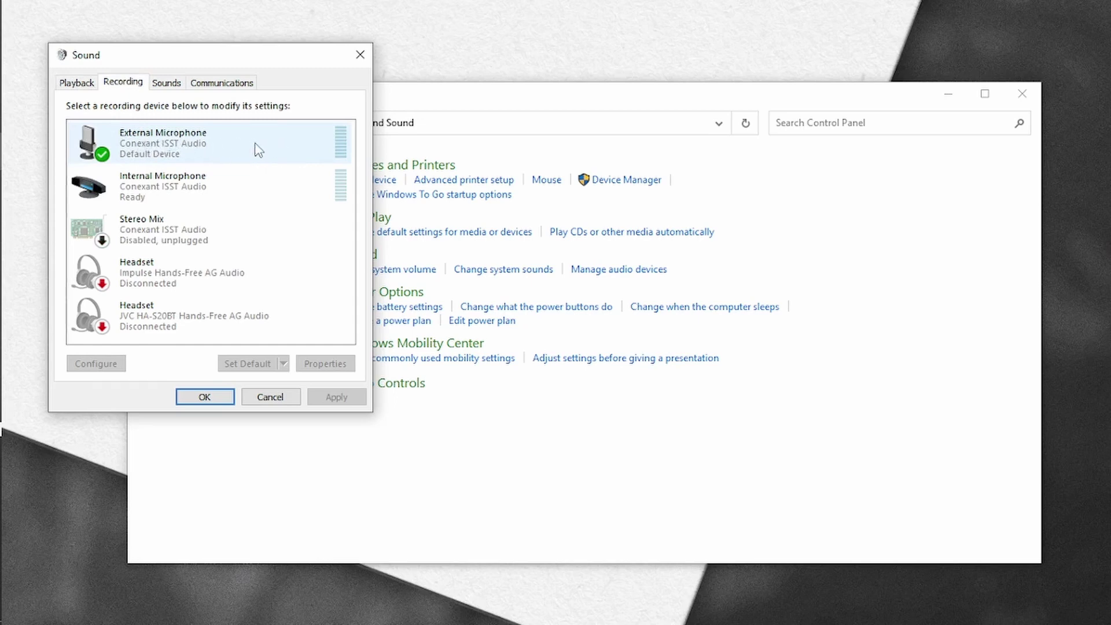
pyautogui.rightClick(202, 148)
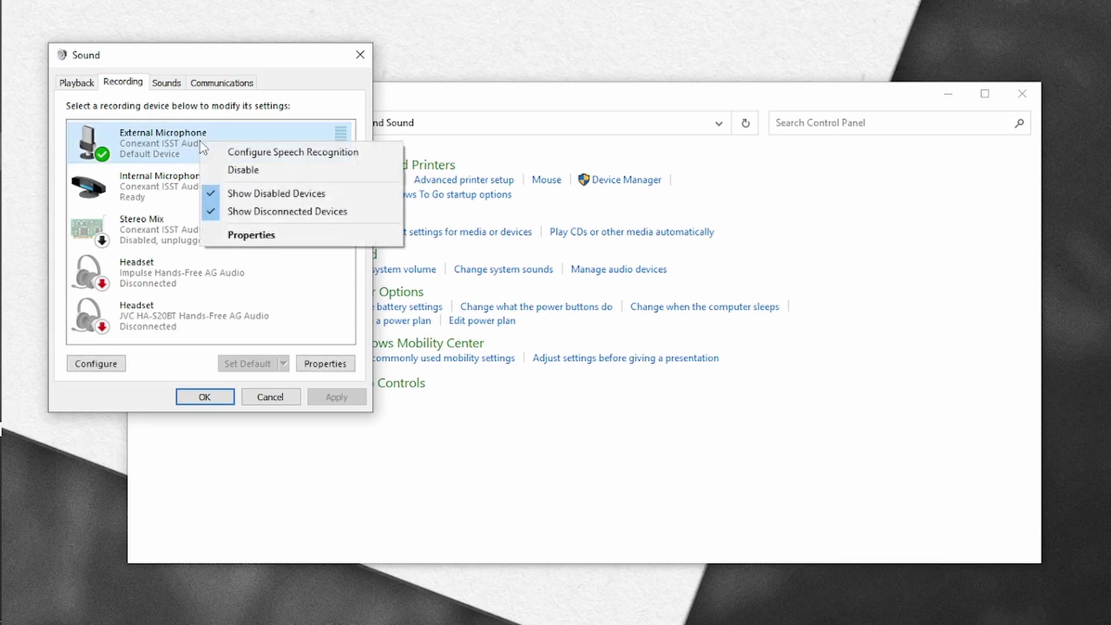
pyautogui.click(294, 240)
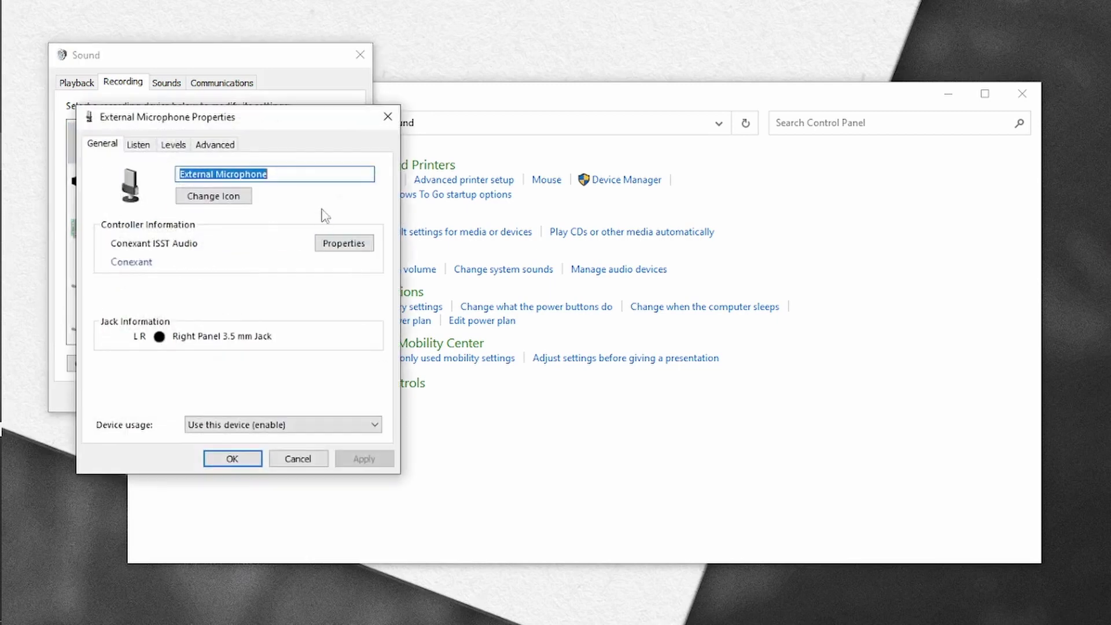
# - On the Levels tab, set microphone volume to 100 and Microphone Boost to 0.0 dB
pyautogui.click(172, 145)
pyautogui.moveTo(231, 194)
pyautogui.mouseDown()
pyautogui.moveTo(174, 196)
pyautogui.moveTo(249, 199)
pyautogui.mouseUp()
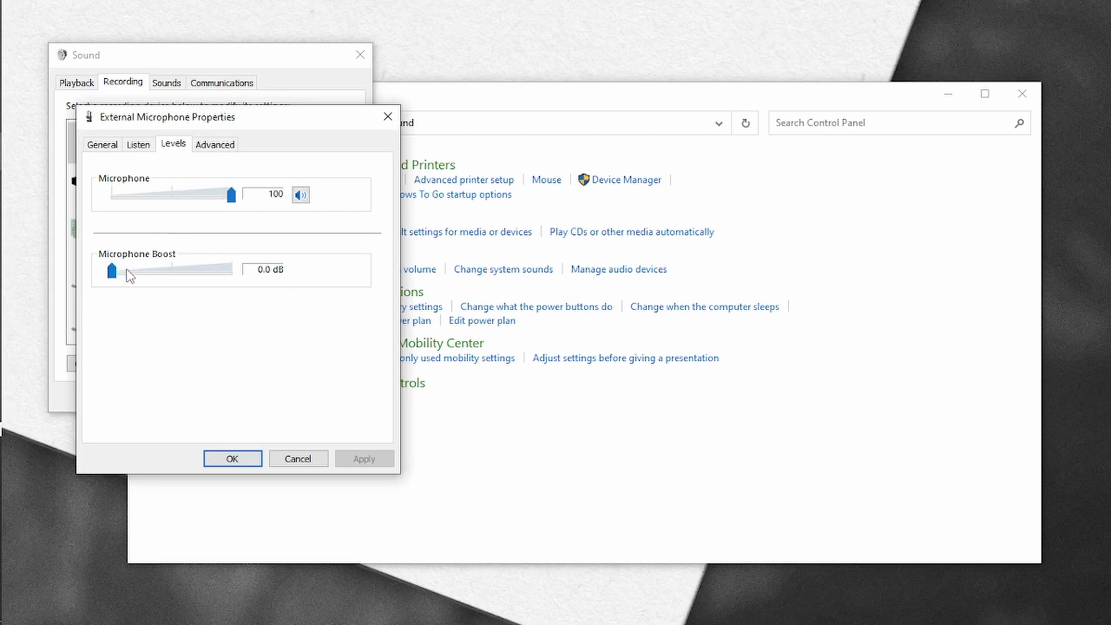
pyautogui.moveTo(112, 270); pyautogui.dragTo(152, 271)
pyautogui.click(185, 271)
pyautogui.click(171, 270)
pyautogui.moveTo(154, 273); pyautogui.dragTo(111, 274)
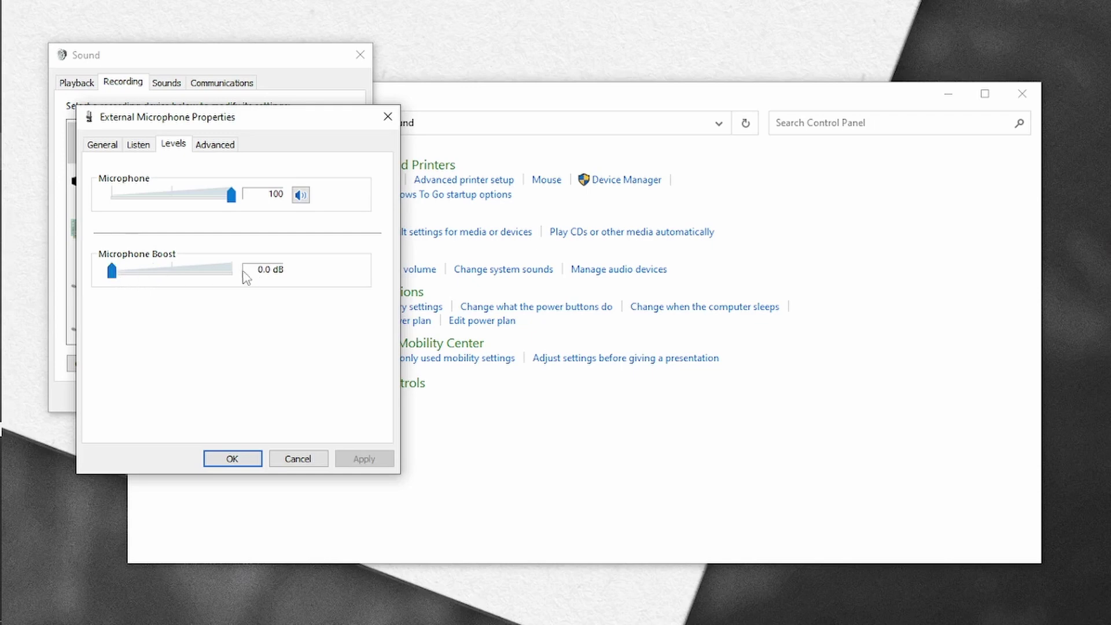